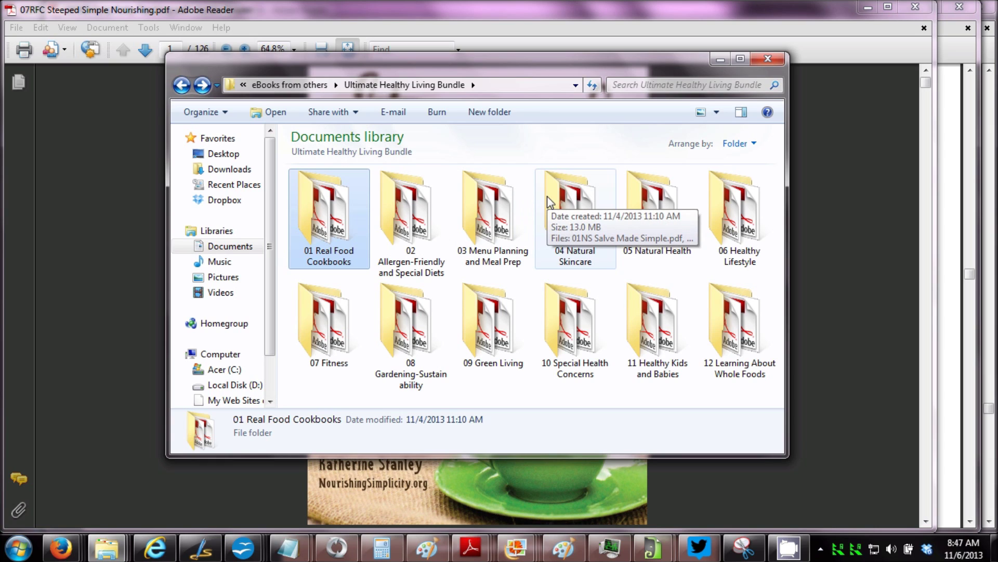
# - Browse the Menu Planning and Special Health Concerns folders, then minimize Explorer to reveal Steeped
pyautogui.click(472, 226)
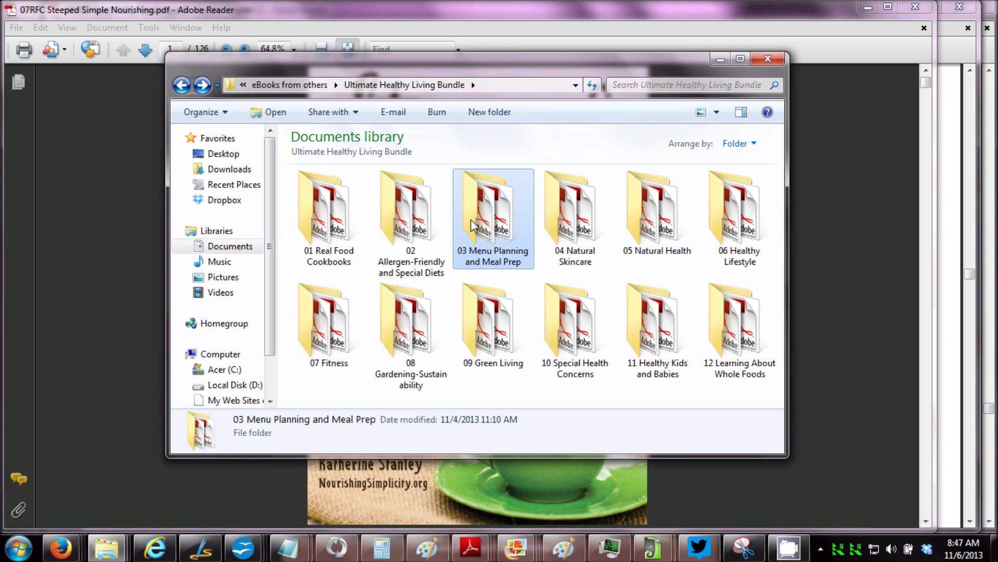
pyautogui.click(569, 230)
pyautogui.click(582, 321)
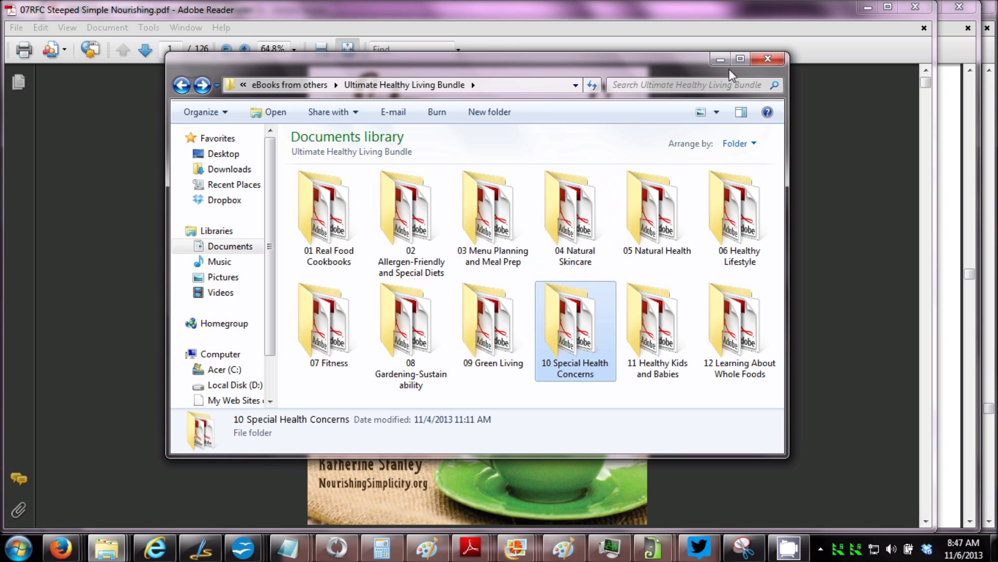
pyautogui.click(724, 56)
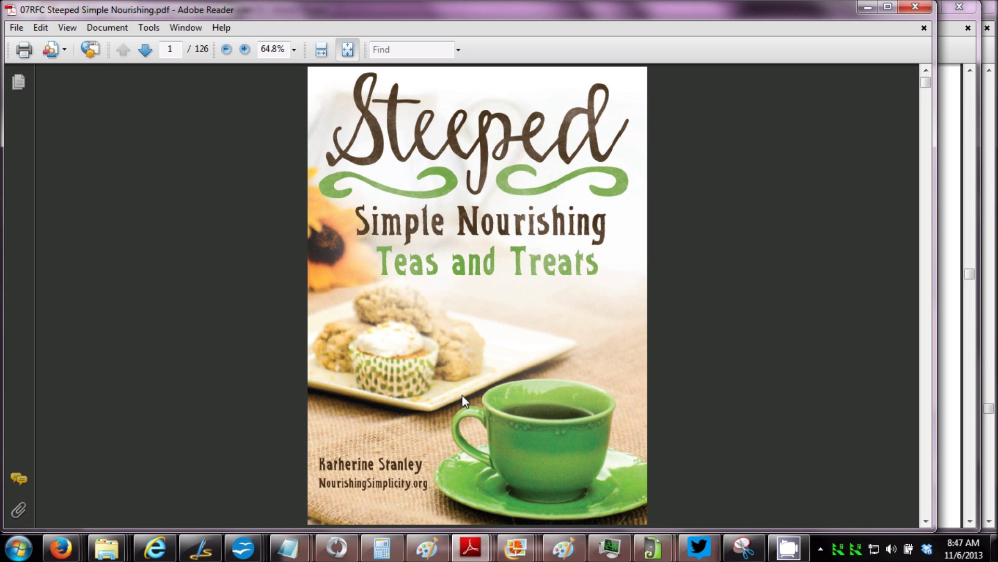
# - Cycle through the open PDFs from the taskbar previews, ending on Simple Healthy Tasty Sweets
pyautogui.click(469, 549)
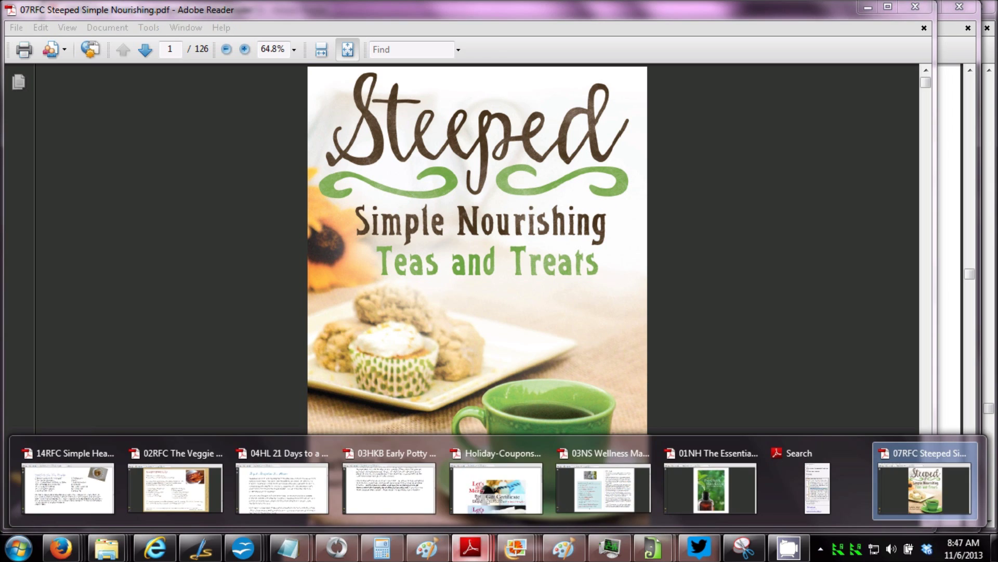
pyautogui.click(398, 490)
pyautogui.scroll(3, 420, 377)
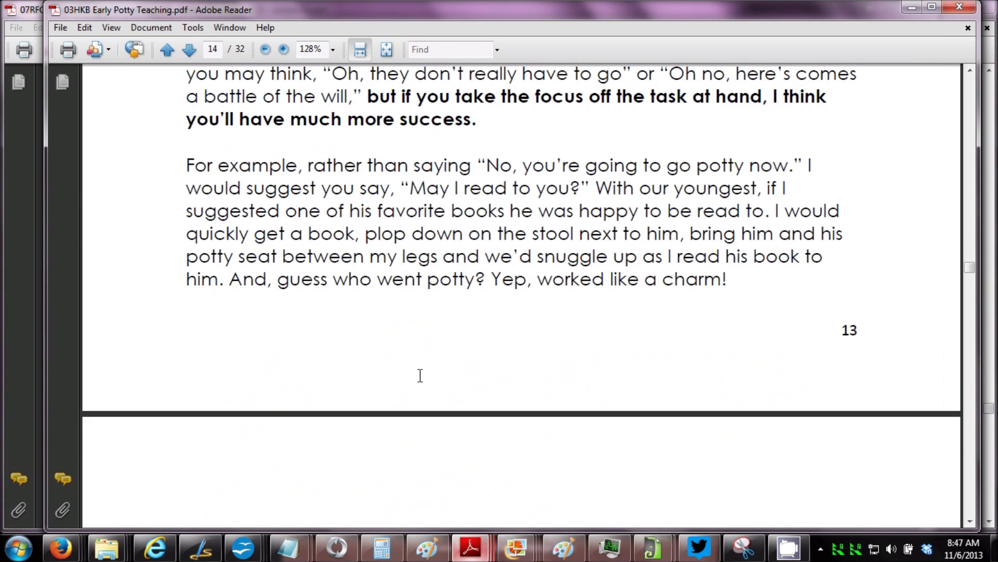
pyautogui.scroll(5, 420, 377)
pyautogui.scroll(3, 421, 377)
pyautogui.scroll(3, 421, 377)
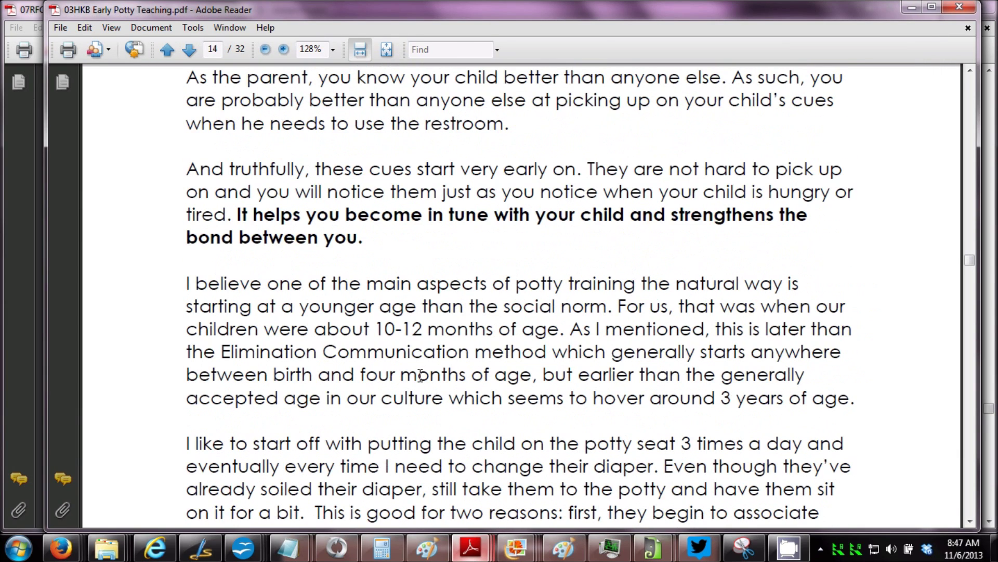
pyautogui.scroll(3, 420, 376)
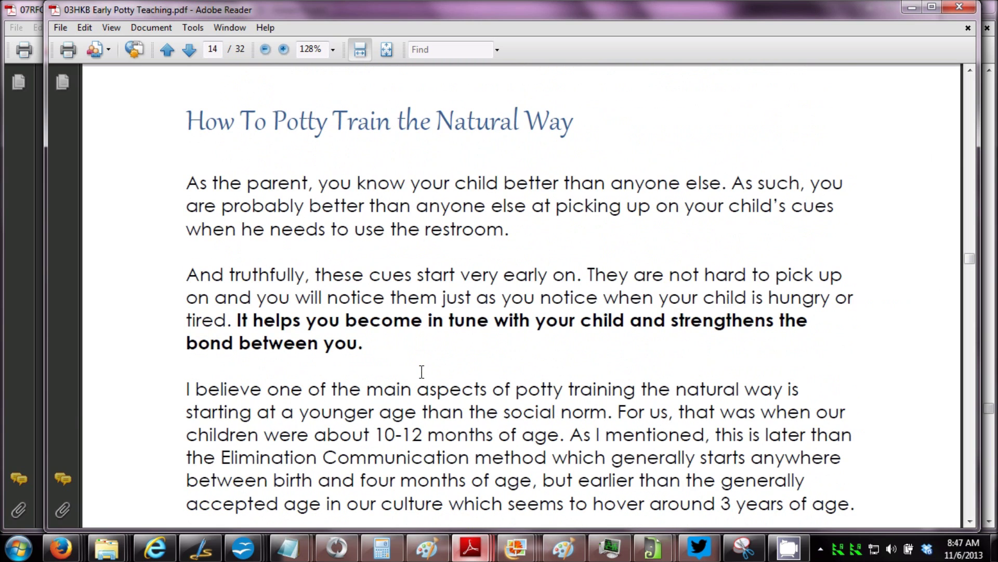
pyautogui.moveTo(470, 547)
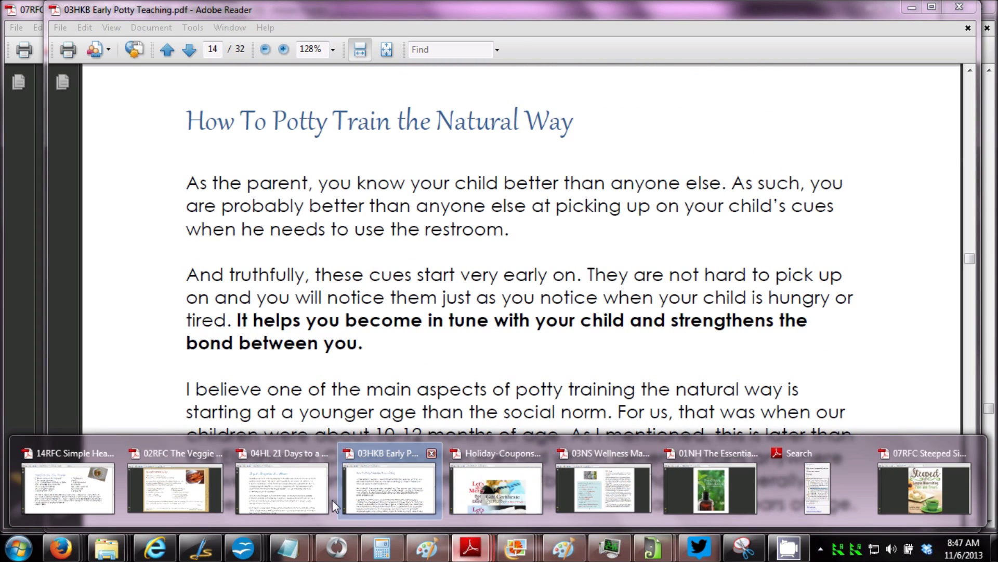
pyautogui.click(281, 478)
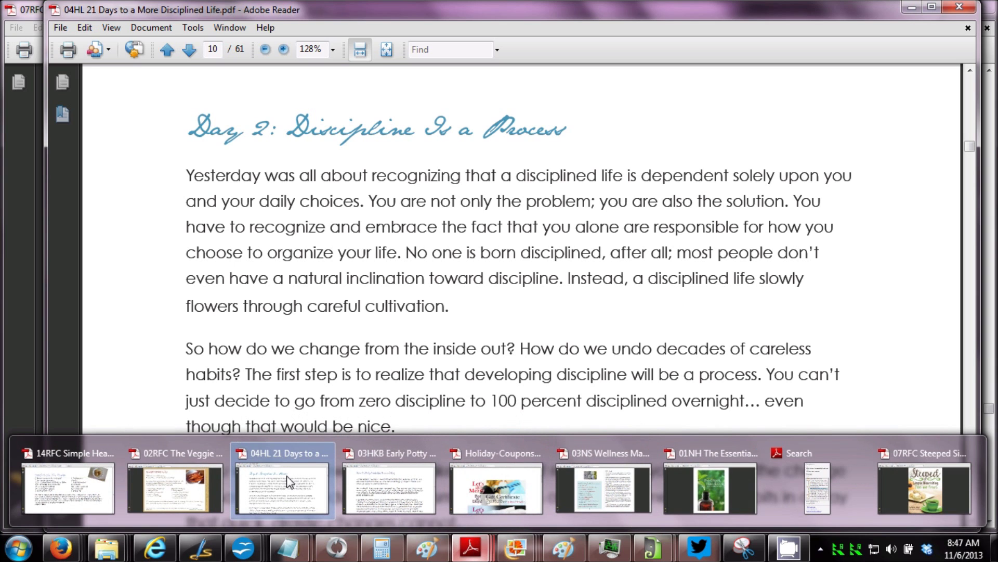
pyautogui.click(192, 473)
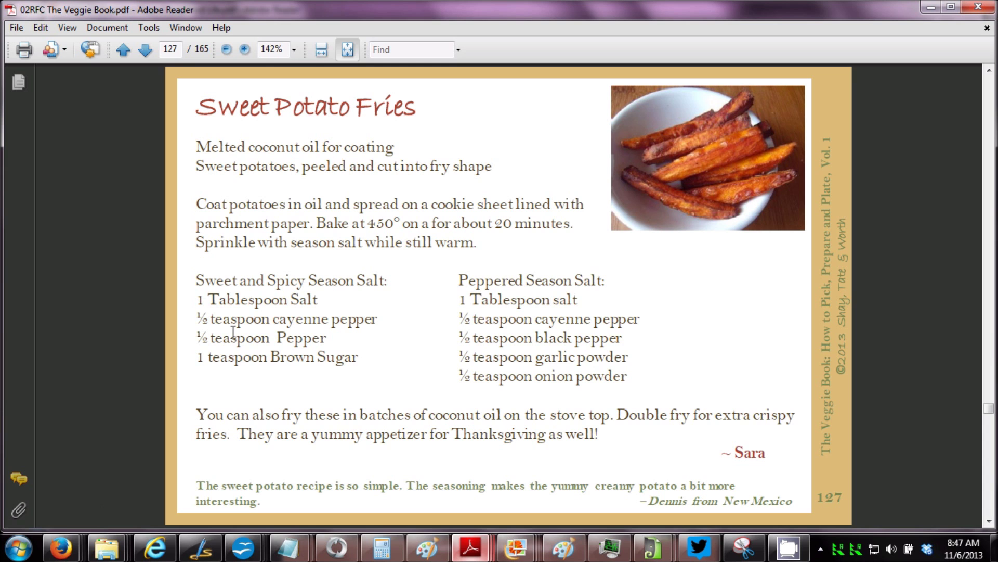
pyautogui.scroll(1, 233, 332)
pyautogui.scroll(1, 233, 333)
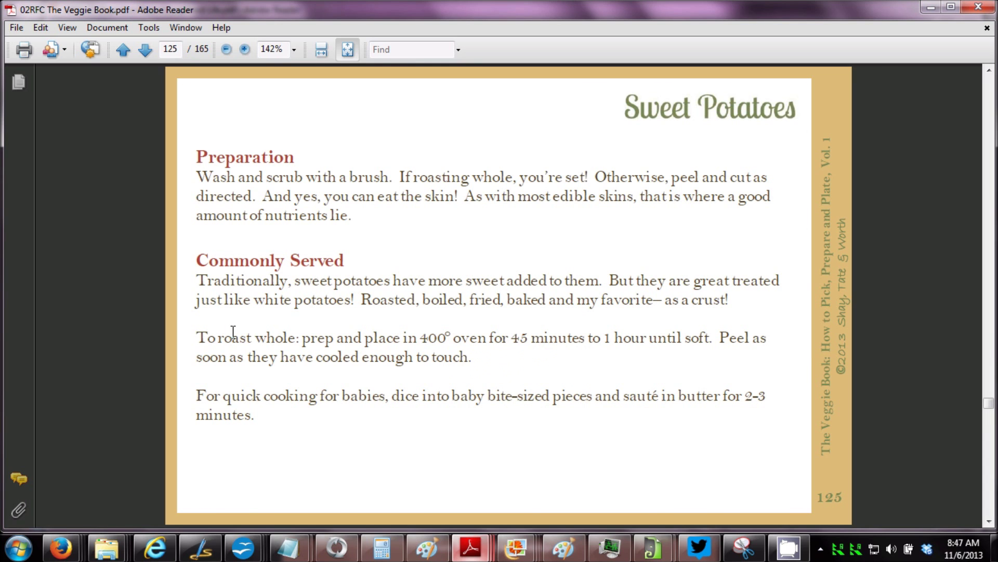
pyautogui.scroll(1, 233, 333)
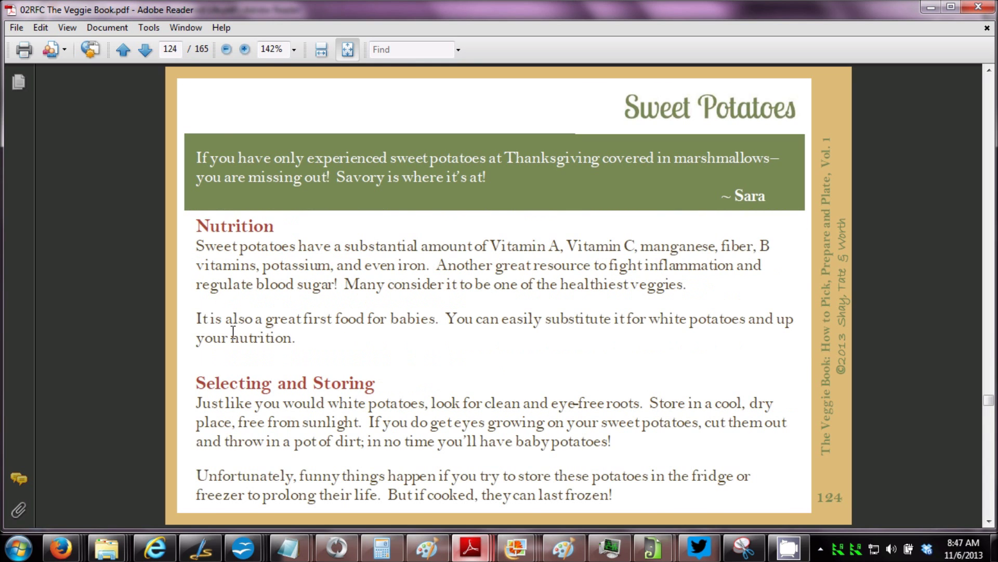
pyautogui.scroll(1, 233, 332)
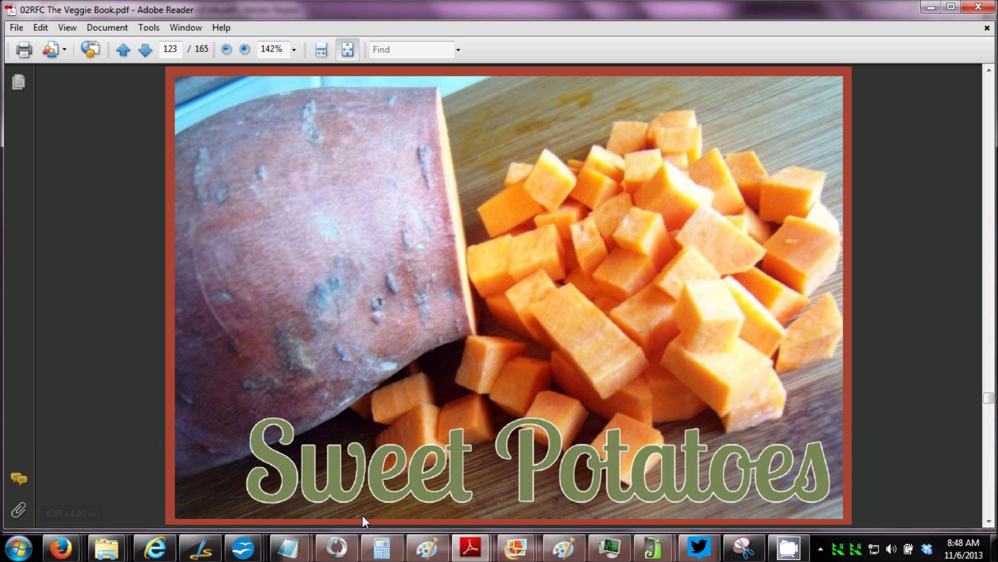
pyautogui.moveTo(470, 548)
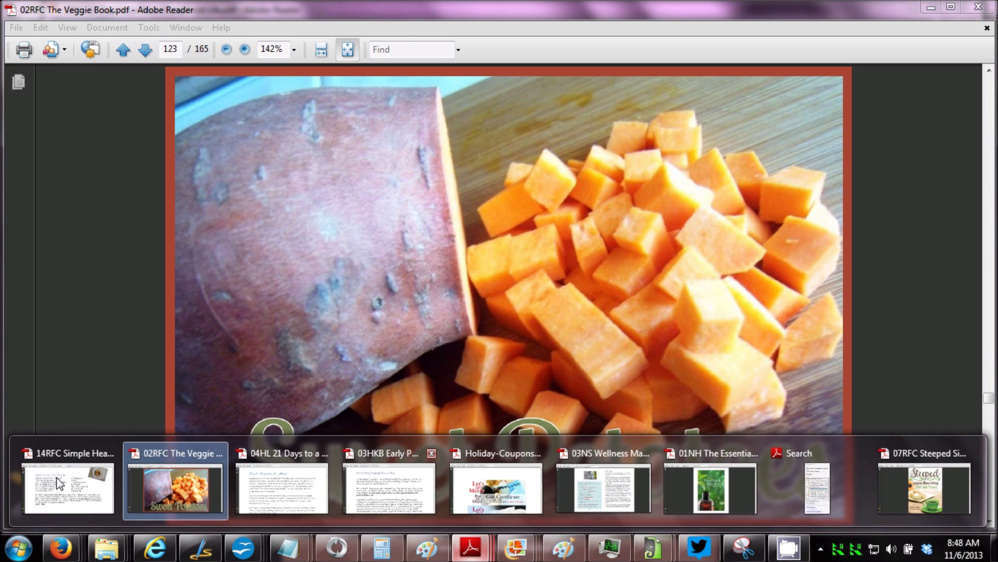
pyautogui.click(59, 482)
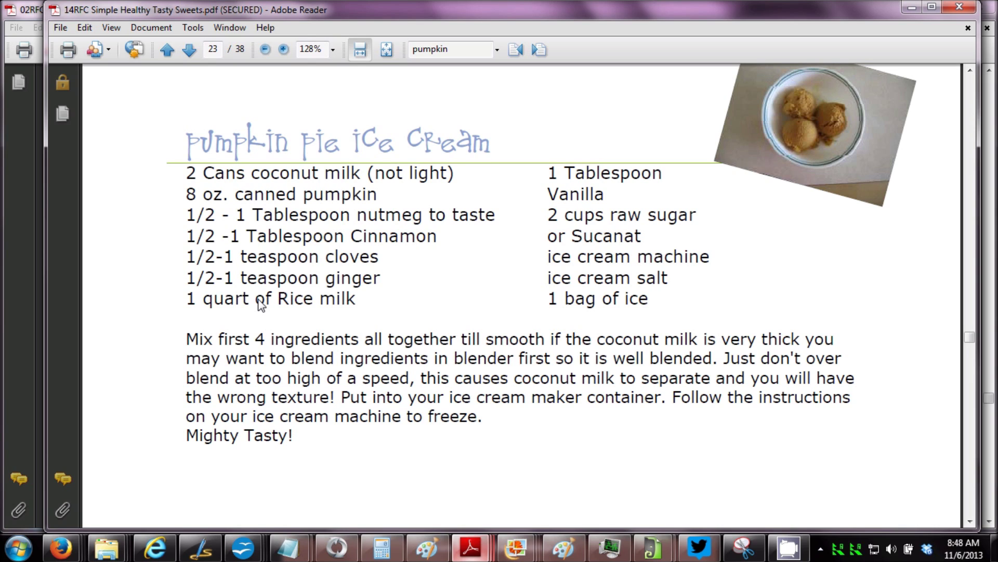
# - Step through 'pumpkin' matches to the page 30 Pumpkin Pie recipe, then open multi-PDF search
pyautogui.hotkey('ctrl', 'f')
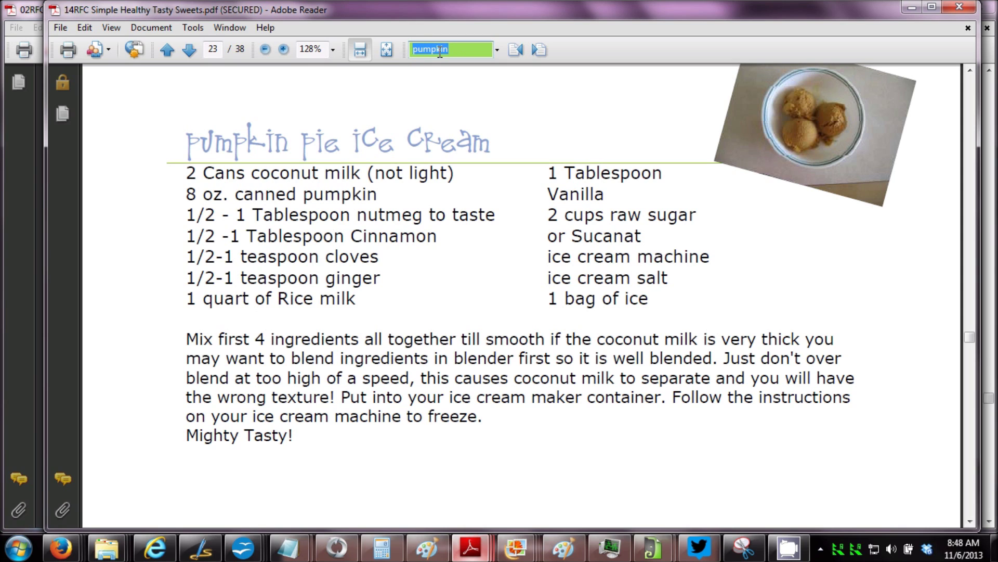
pyautogui.press('Return')
pyautogui.press('Return')
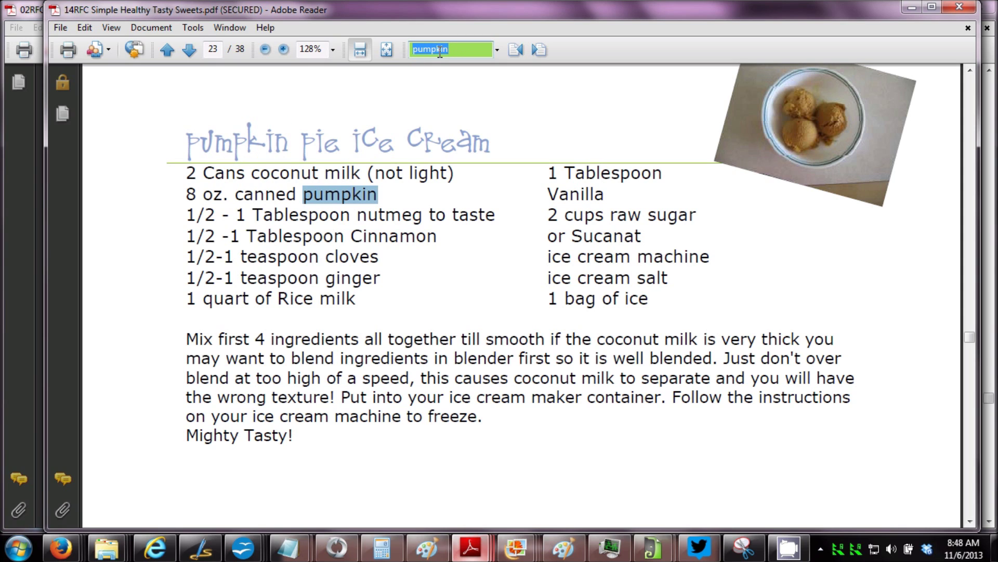
pyautogui.press('Return')
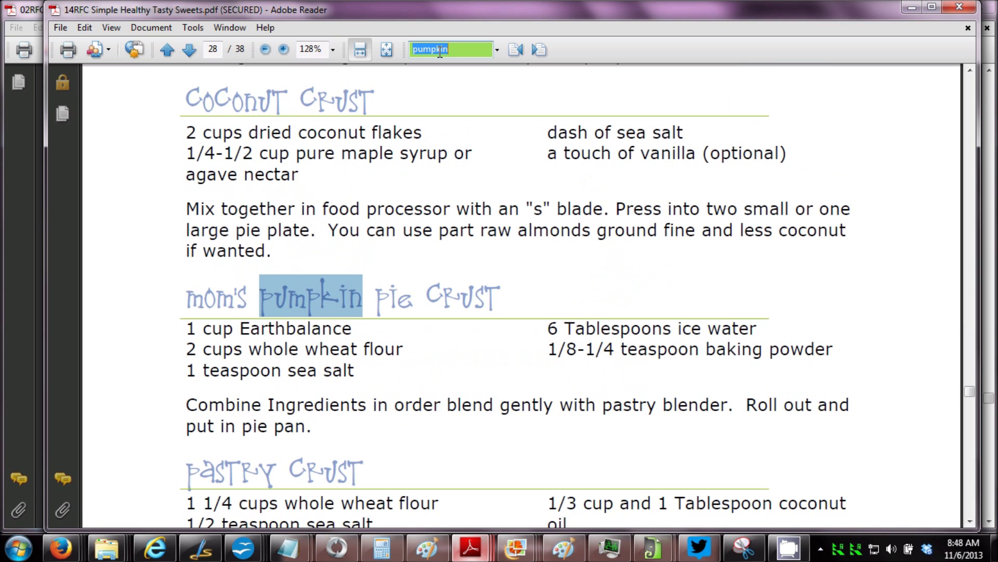
pyautogui.press('Return')
pyautogui.press('Return')
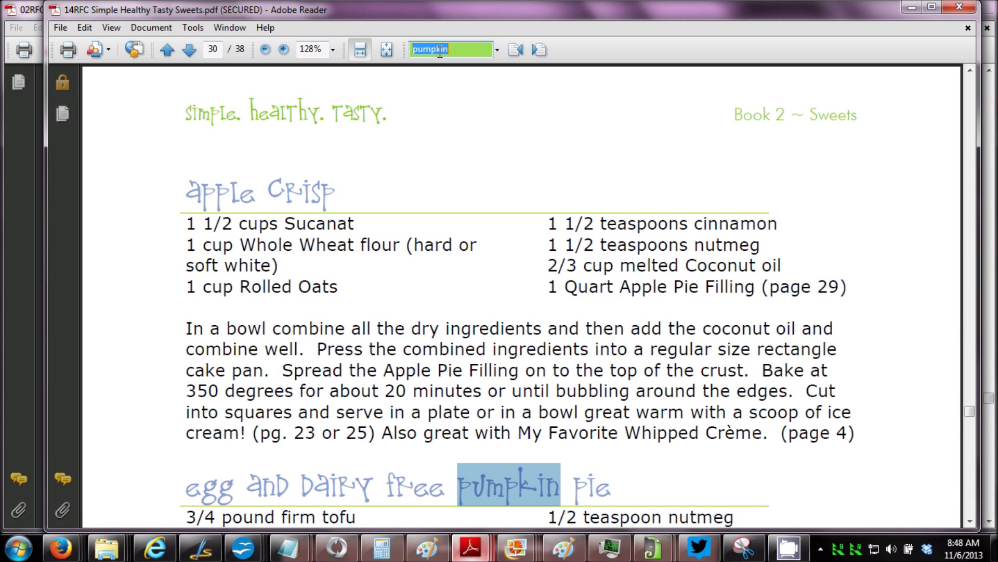
pyautogui.press('Return')
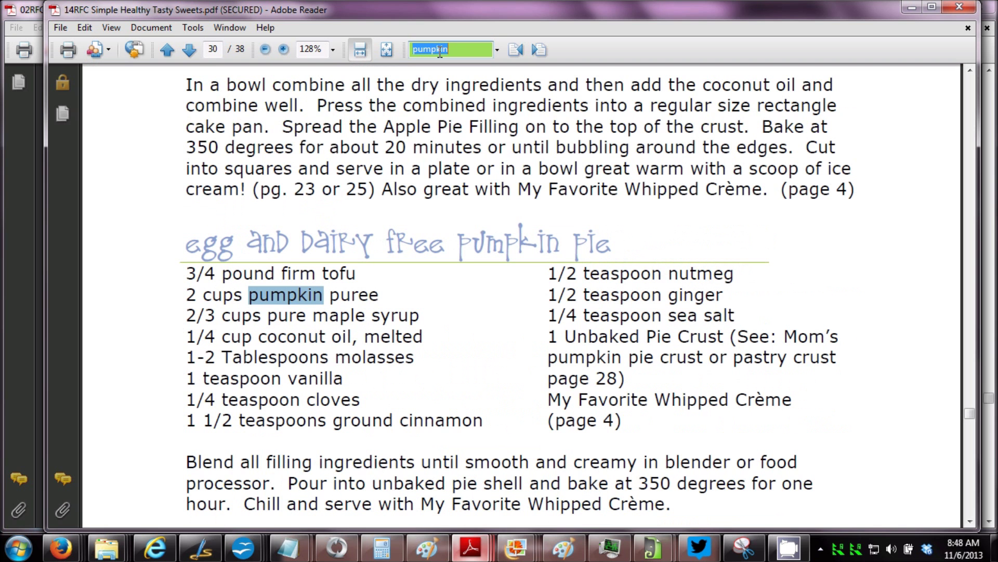
pyautogui.press('Return')
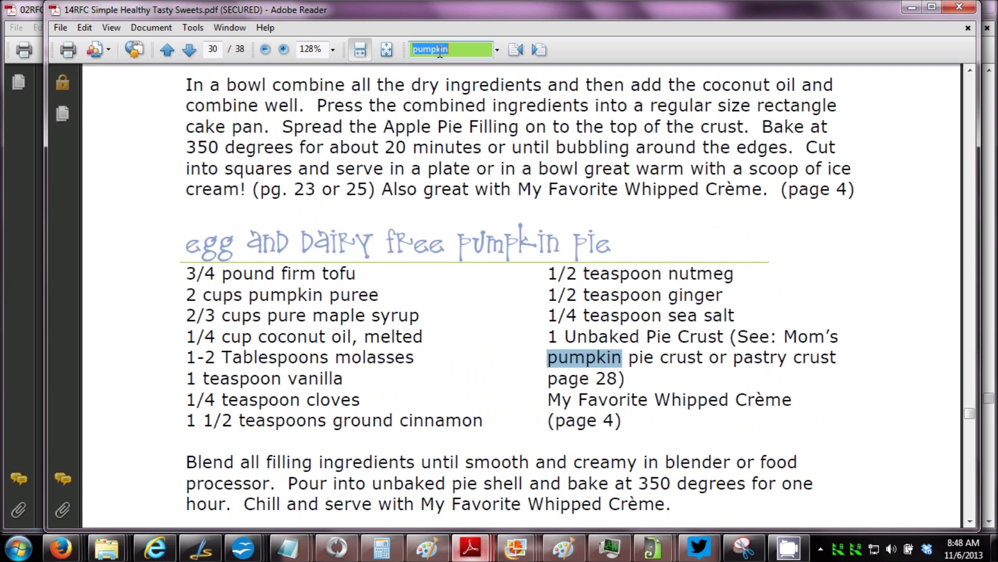
pyautogui.click(383, 117)
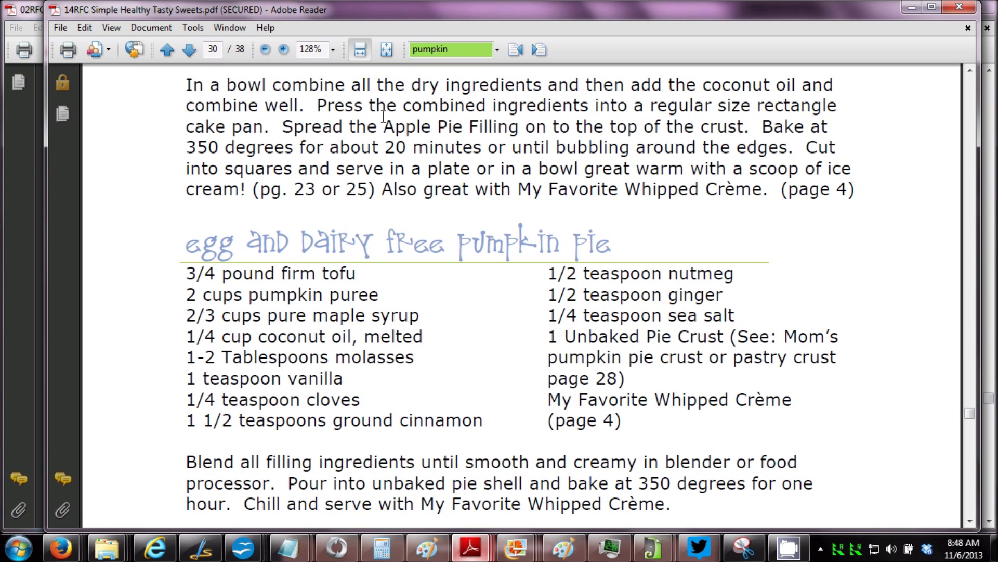
pyautogui.hotkey('ctrl', 'shift', 'f')
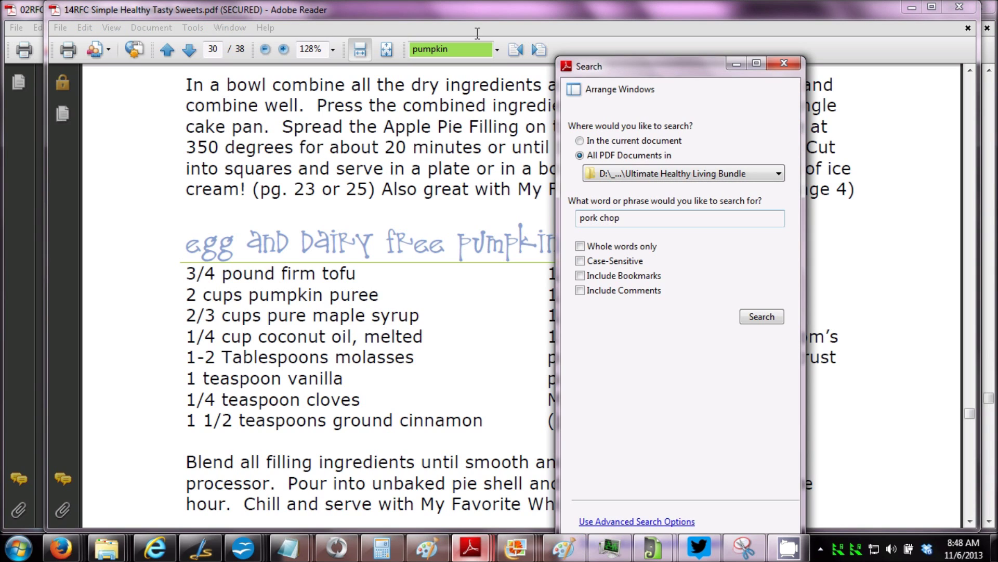
# - Search all bundle-folder PDFs for 'pumpkin', expand the first result, and dismiss the skipped-files notice
pyautogui.moveTo(572, 67); pyautogui.dragTo(316, 70)
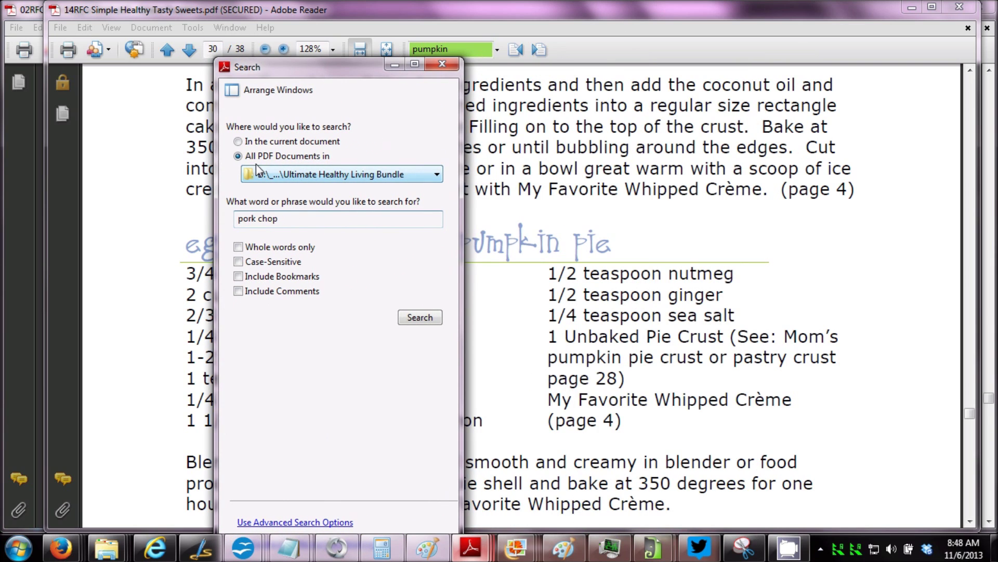
pyautogui.click(240, 158)
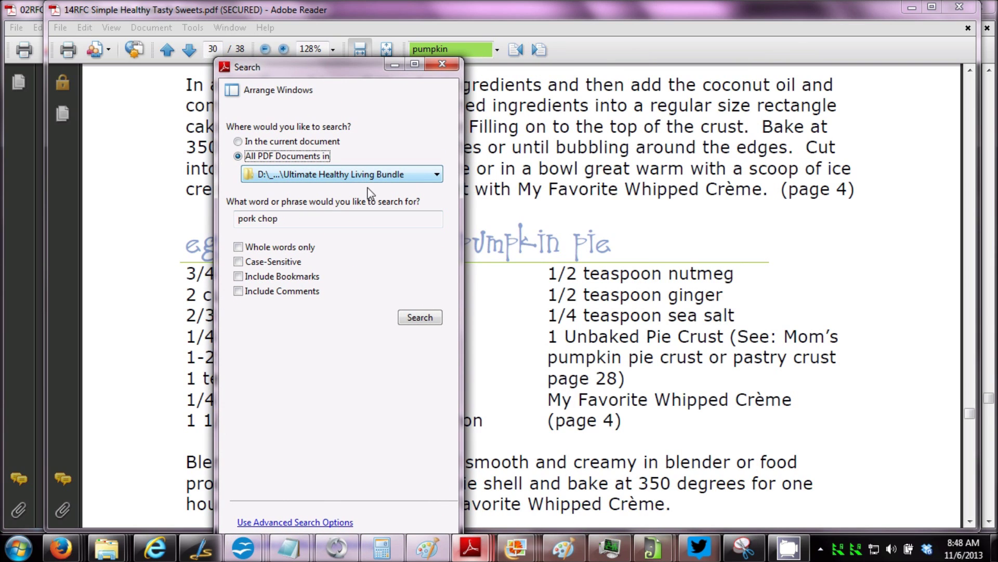
pyautogui.click(286, 219)
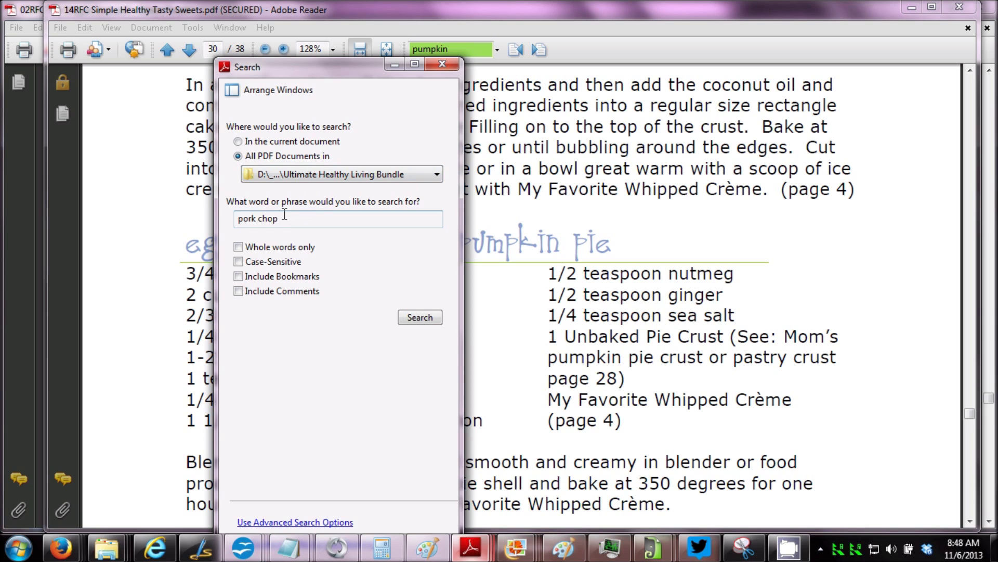
pyautogui.tripleClick(284, 216)
pyautogui.write('pumpkin')
pyautogui.press('Return')
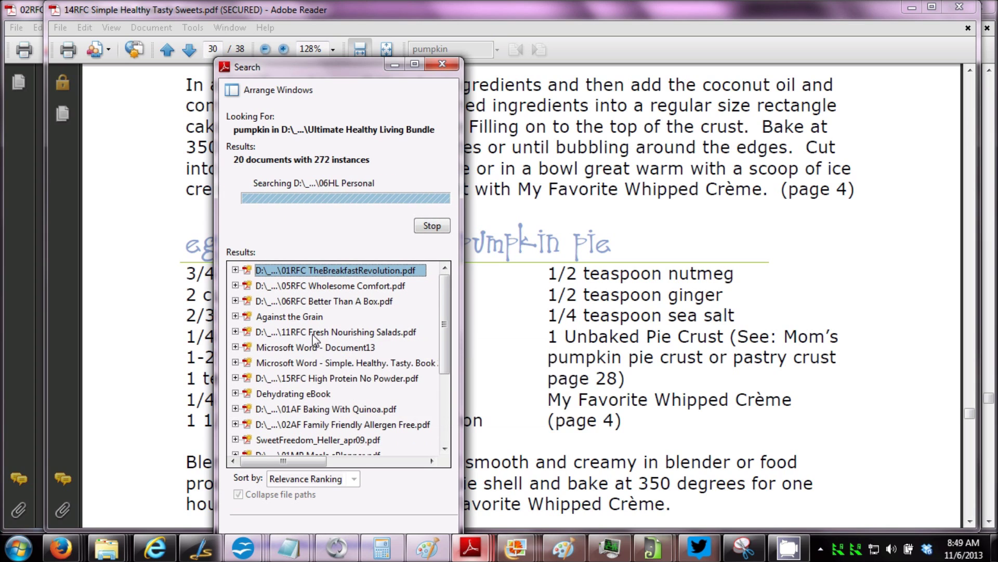
pyautogui.click(235, 270)
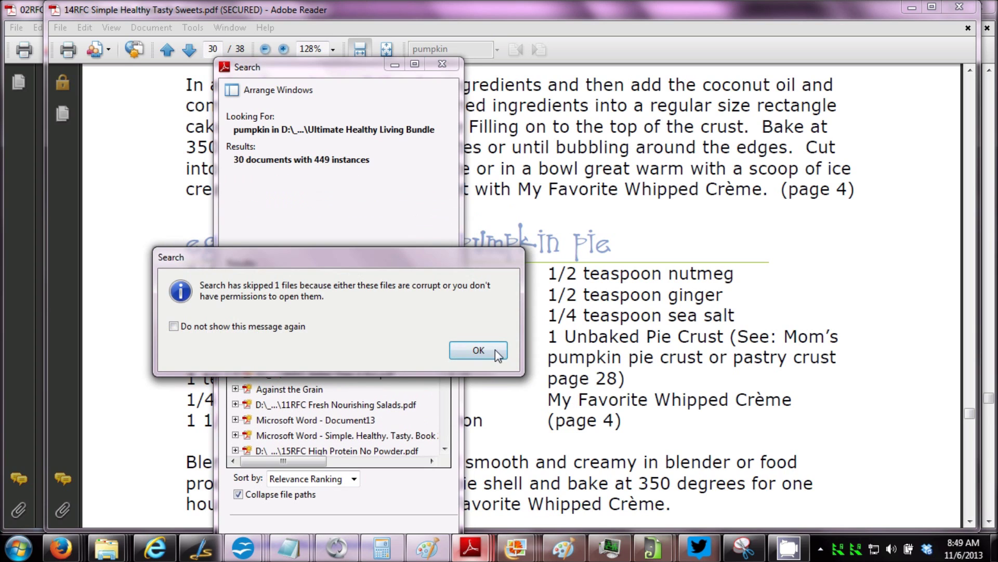
pyautogui.click(473, 349)
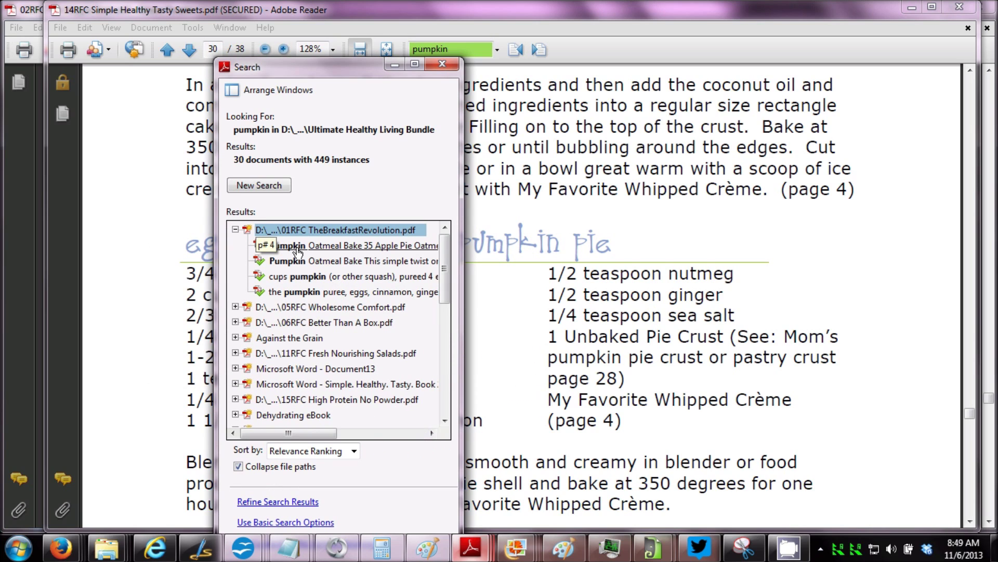
# - Expand the Wholesome Comfort matches and open the first Pumpkin Oatmeal Bake result
pyautogui.click(236, 308)
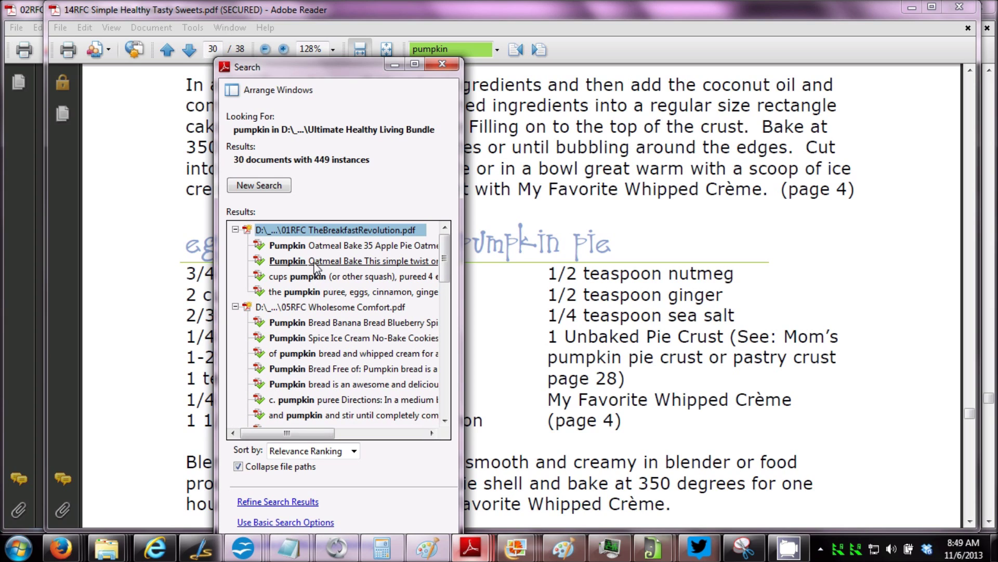
pyautogui.click(319, 246)
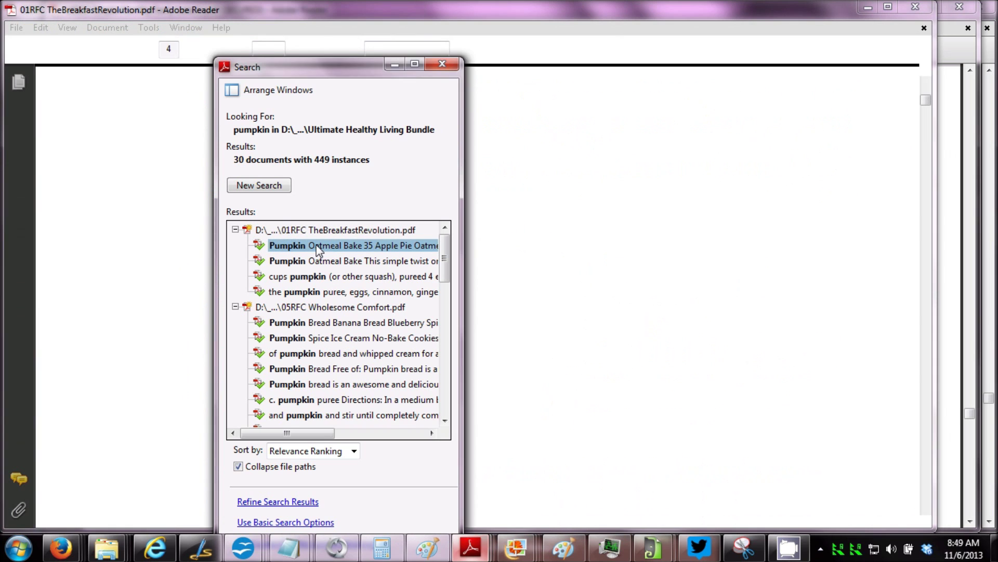
# - Move the search results aside, go to page 35, and bring the pumpkin results back
pyautogui.moveTo(322, 69); pyautogui.dragTo(511, 100)
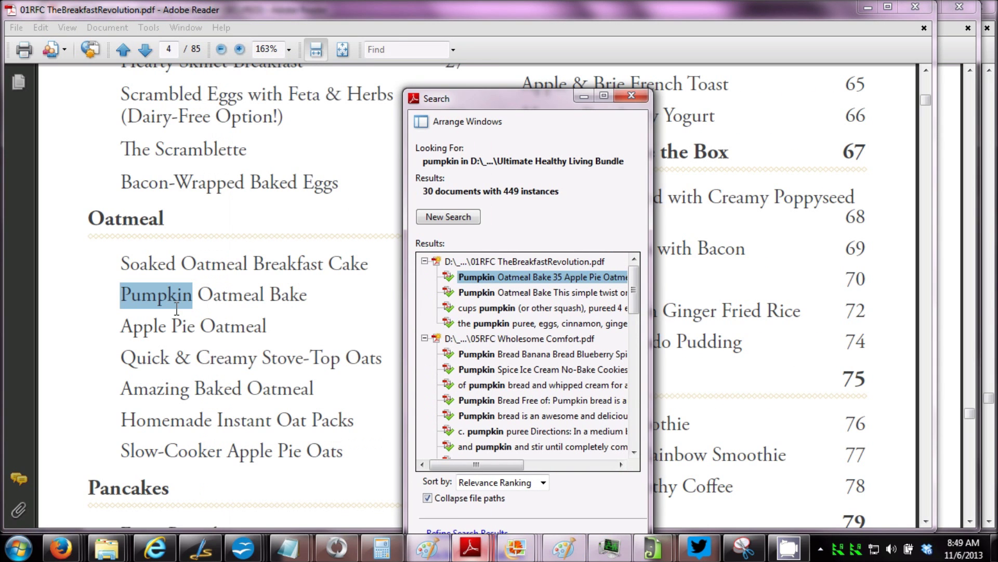
pyautogui.moveTo(482, 98); pyautogui.dragTo(565, 90)
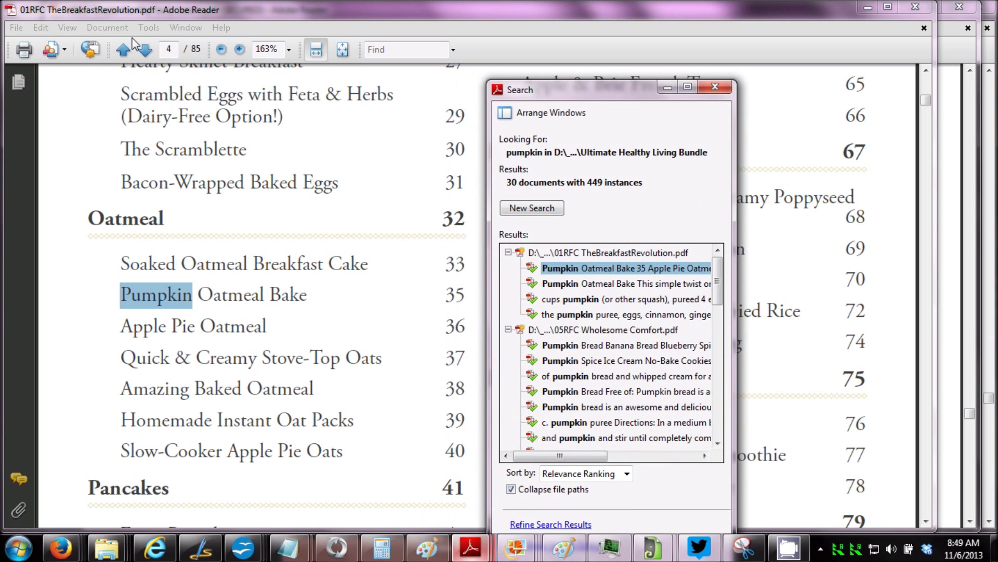
pyautogui.click(171, 49)
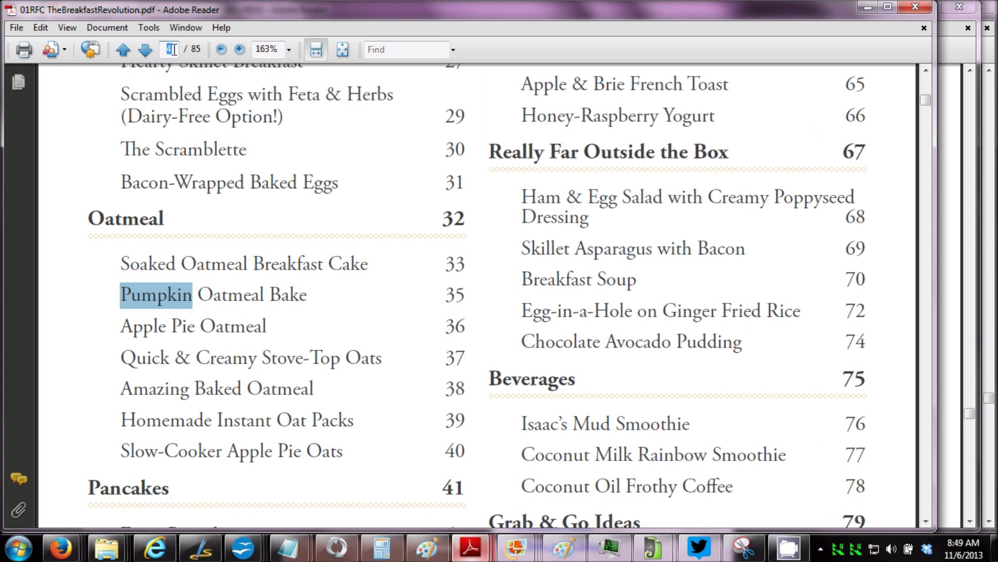
pyautogui.write('35')
pyautogui.press('Return')
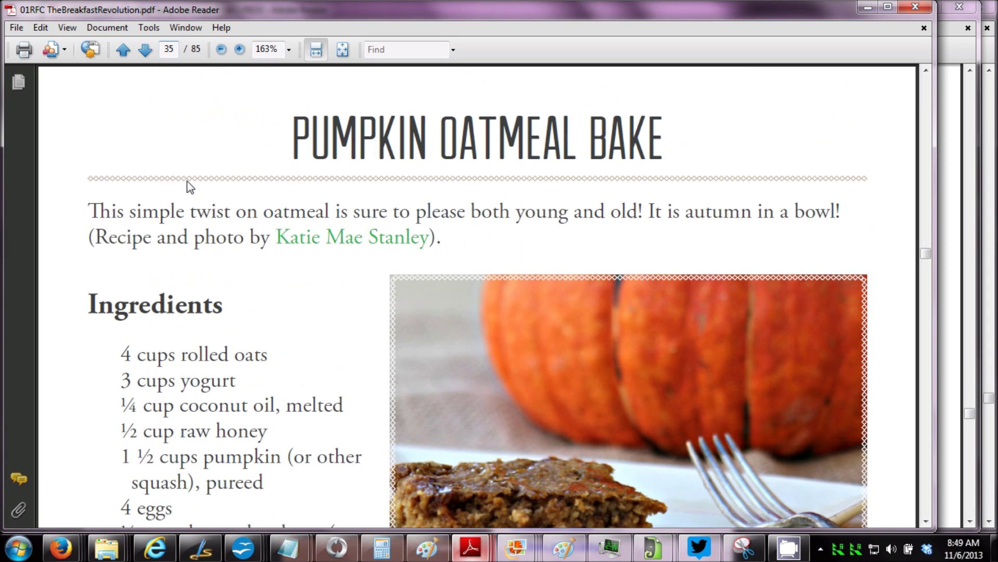
pyautogui.scroll(-1, 203, 281)
pyautogui.scroll(-4, 204, 282)
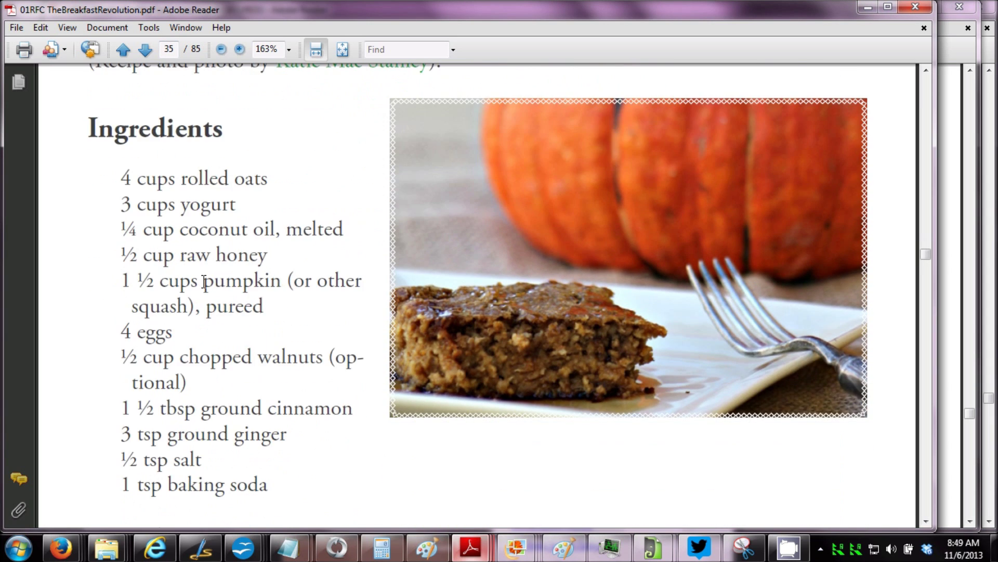
pyautogui.scroll(-2, 204, 282)
pyautogui.scroll(5, 203, 283)
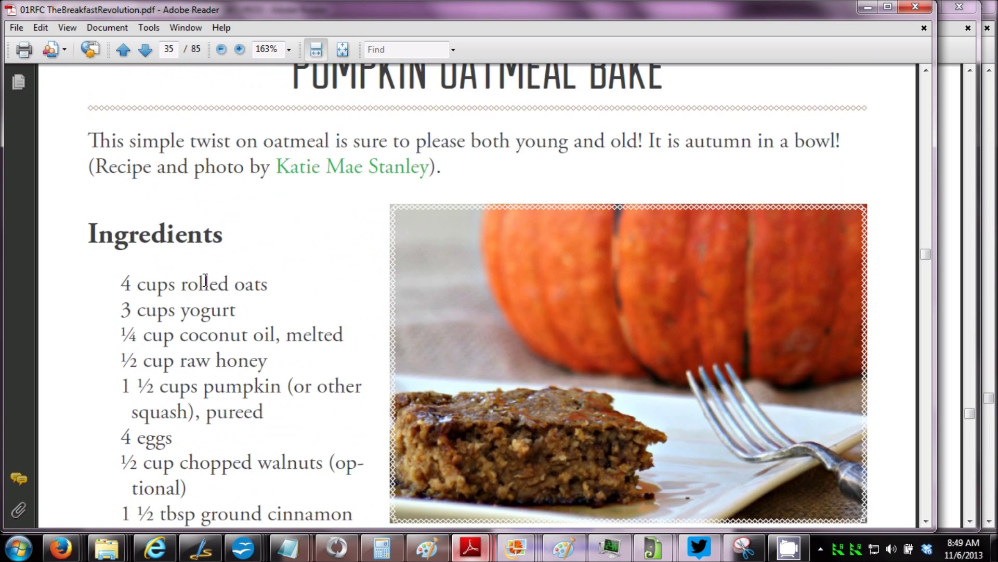
pyautogui.scroll(4, 204, 281)
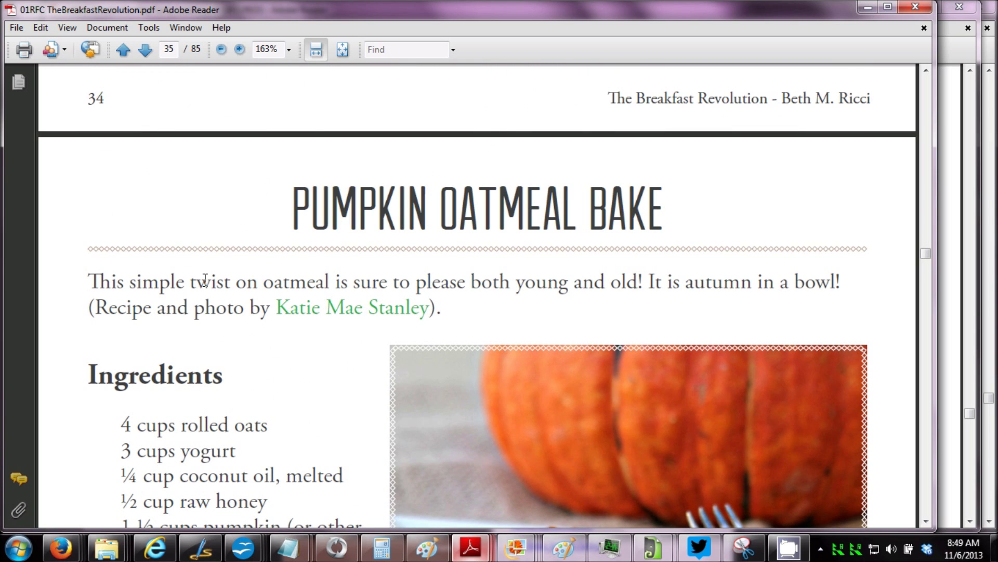
pyautogui.hotkey('ctrl', 'shift', 'f')
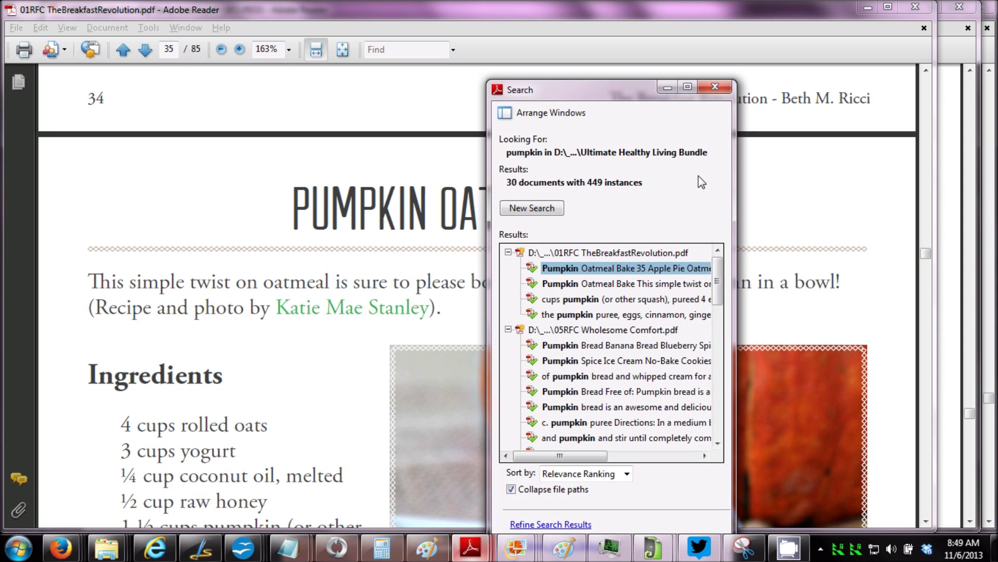
pyautogui.moveTo(720, 303); pyautogui.dragTo(723, 331)
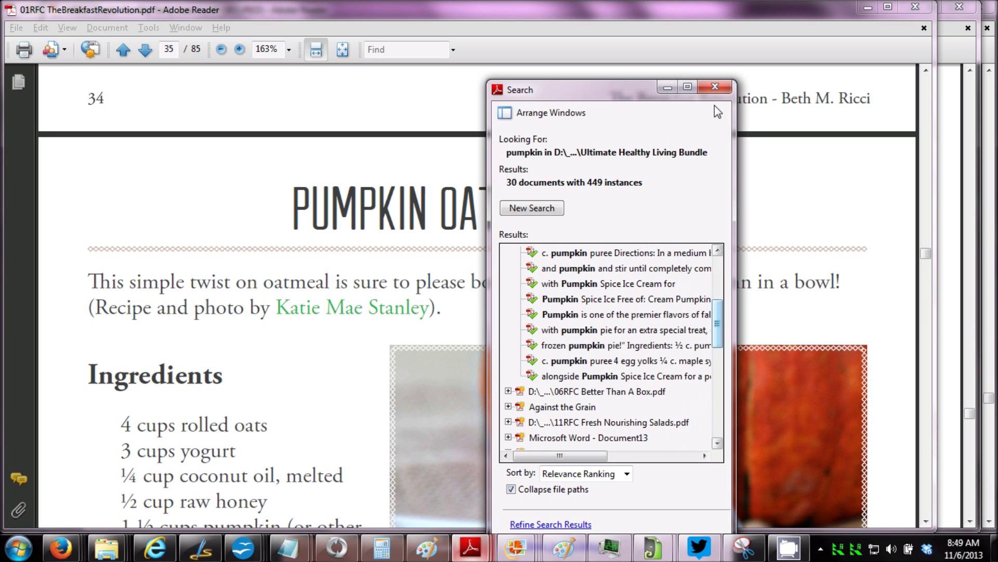
# - Close the search results, reopen Search from the Edit menu, then close it again
pyautogui.click(713, 82)
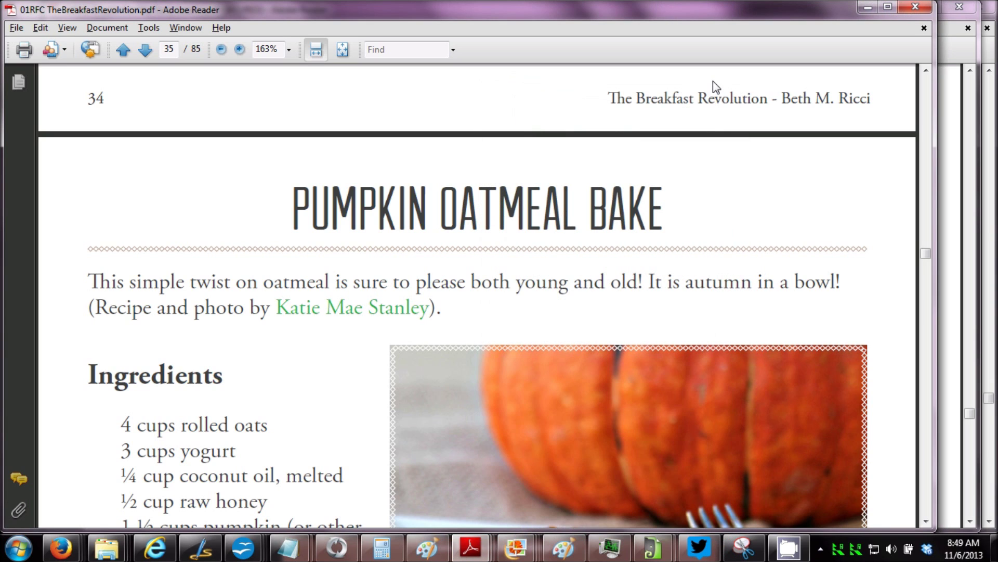
pyautogui.click(43, 29)
pyautogui.moveTo(74, 277)
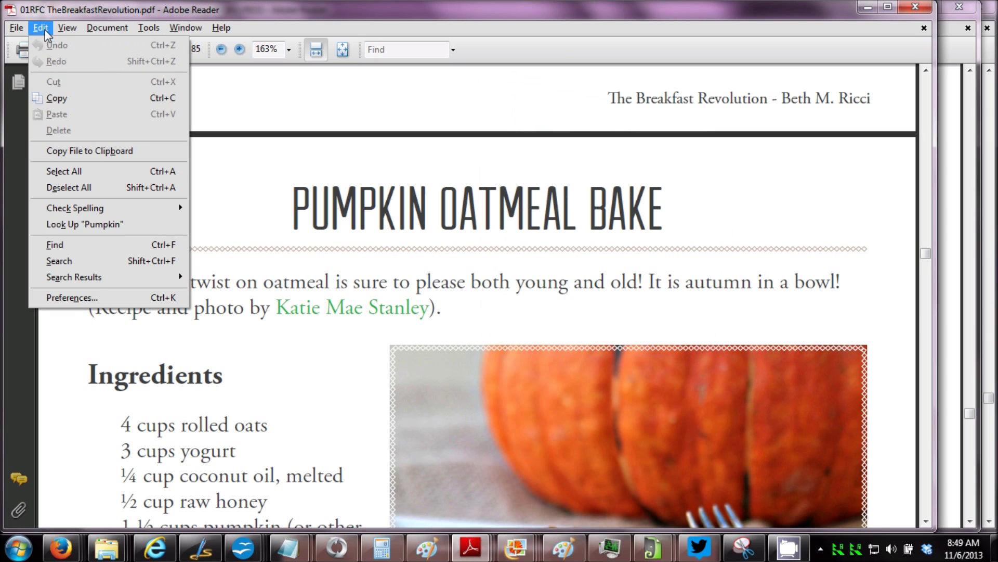
pyautogui.click(95, 262)
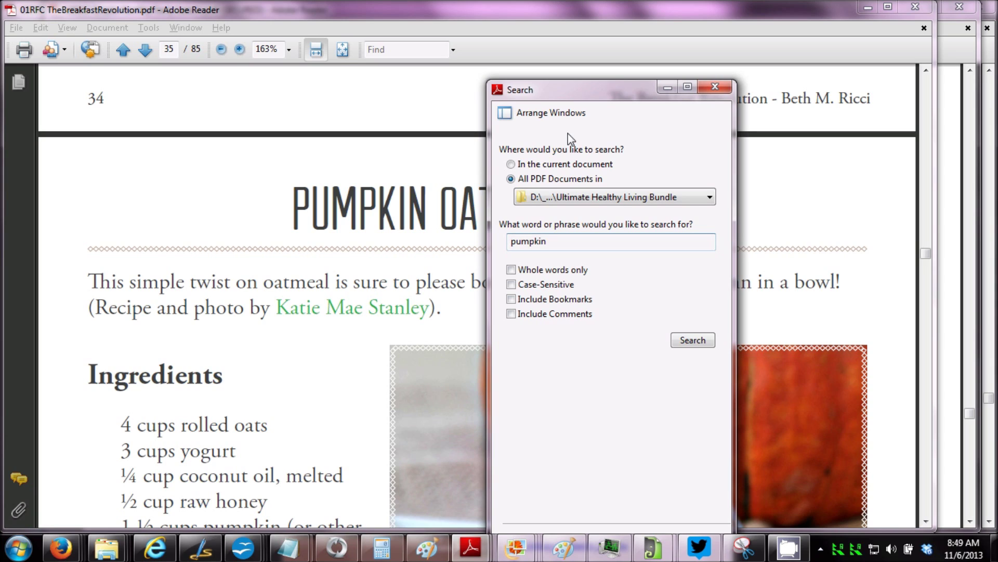
pyautogui.click(715, 88)
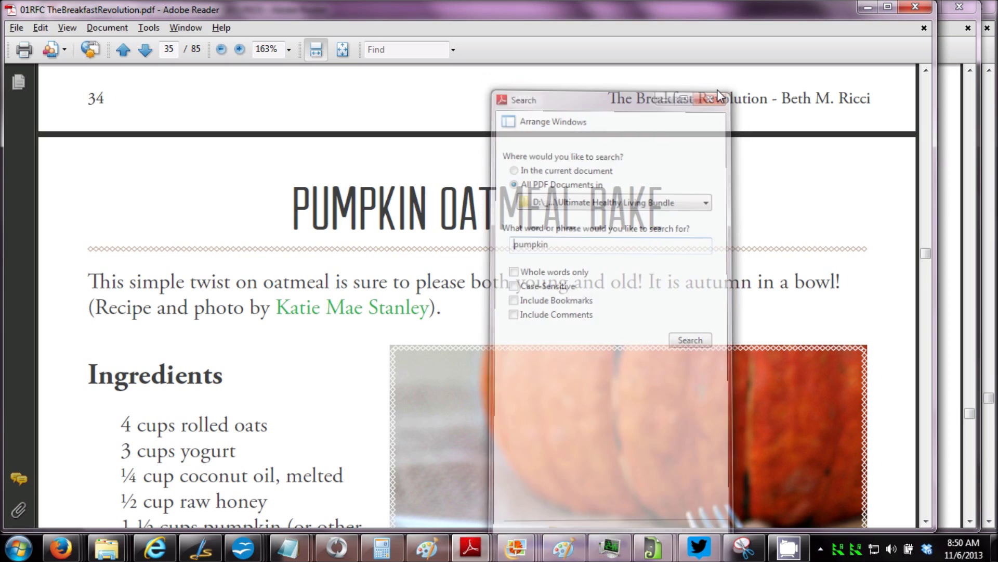